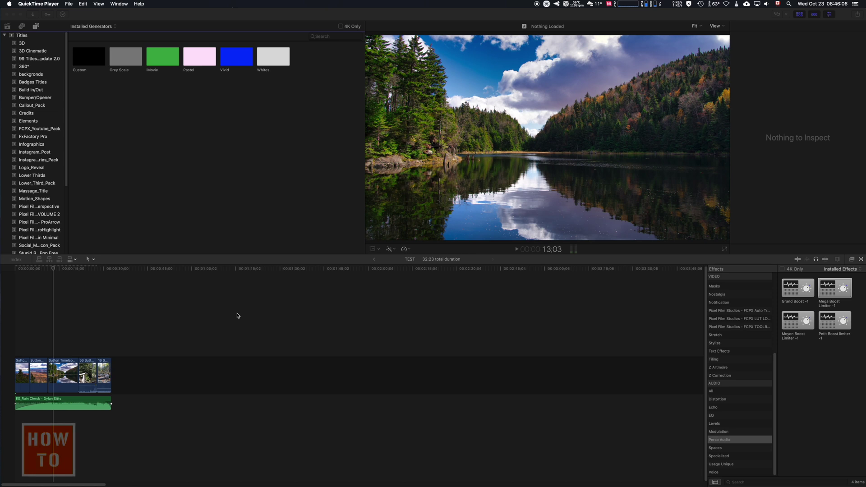
# Bring Final Cut Pro in front of QuickTime Player, then switch to Finder.
pyautogui.click(246, 316)
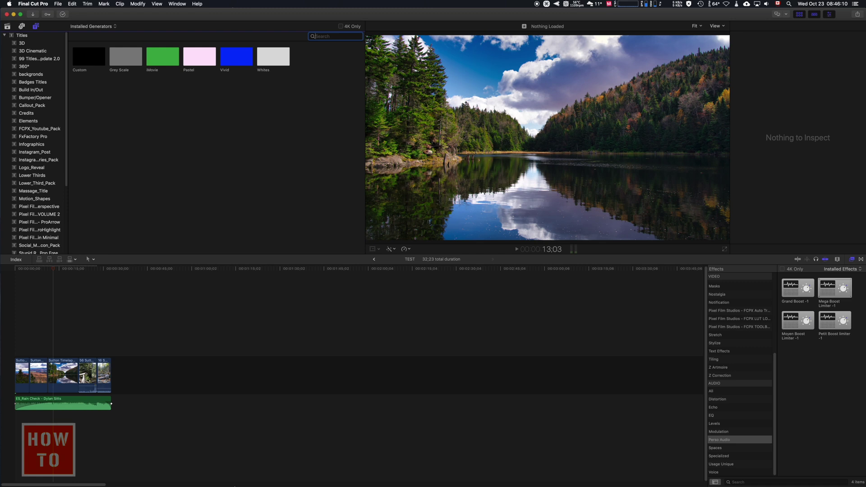
pyautogui.click(48, 479)
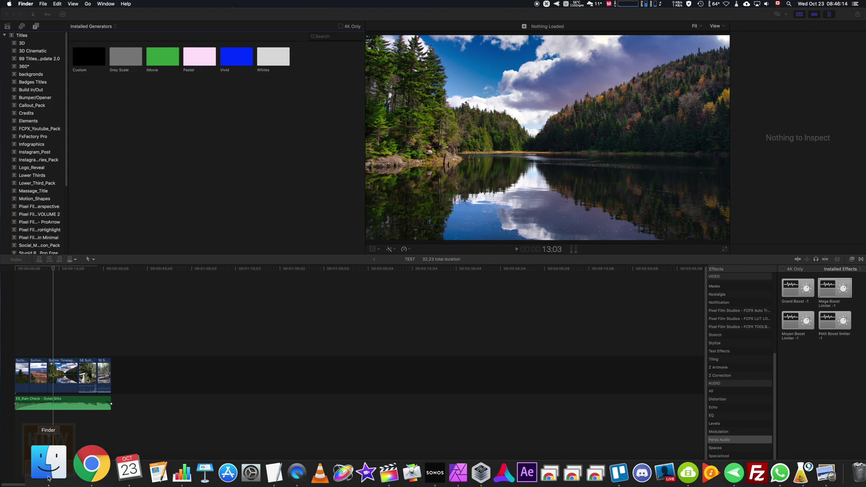
# Open a new Finder window on Applications and select Final Cut Pro.
pyautogui.press('super+n')
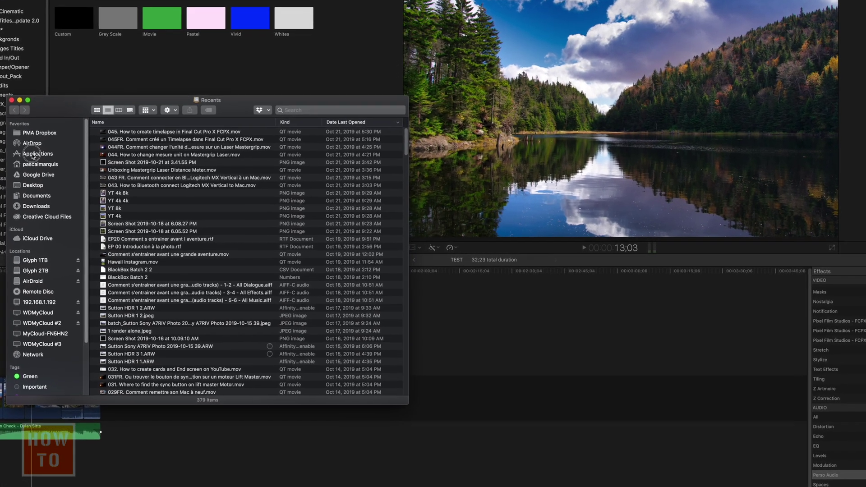
pyautogui.click(56, 170)
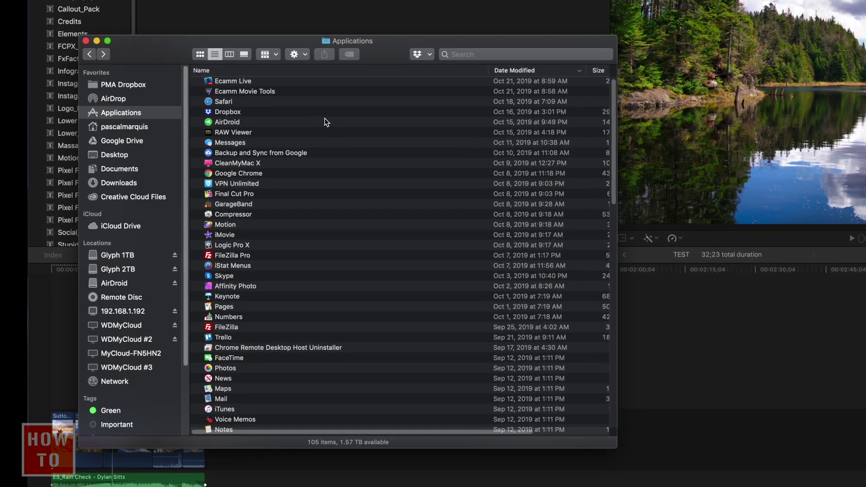
pyautogui.click(228, 187)
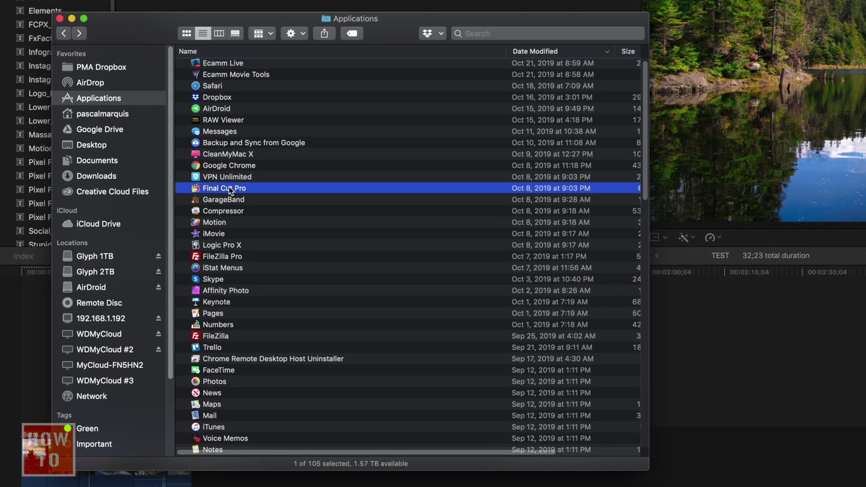
# Show Final Cut Pro's package contents and open Contents > PlugIns > MediaProviders.
pyautogui.rightClick(230, 191)
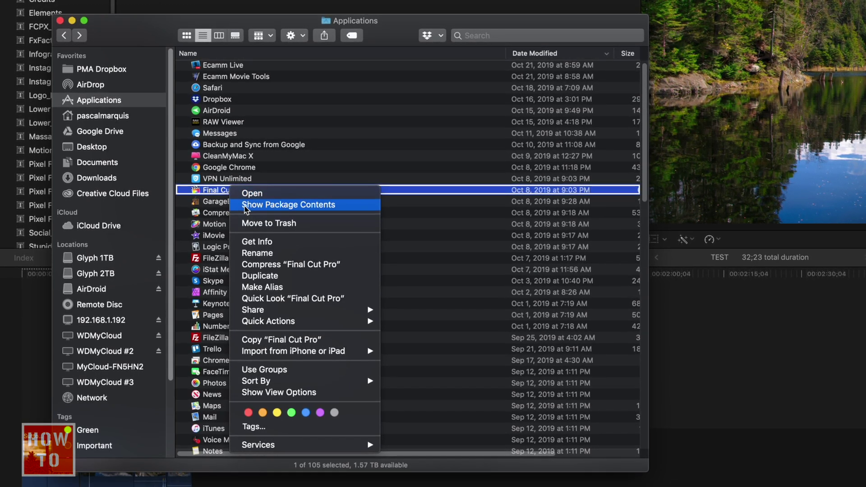
pyautogui.click(262, 205)
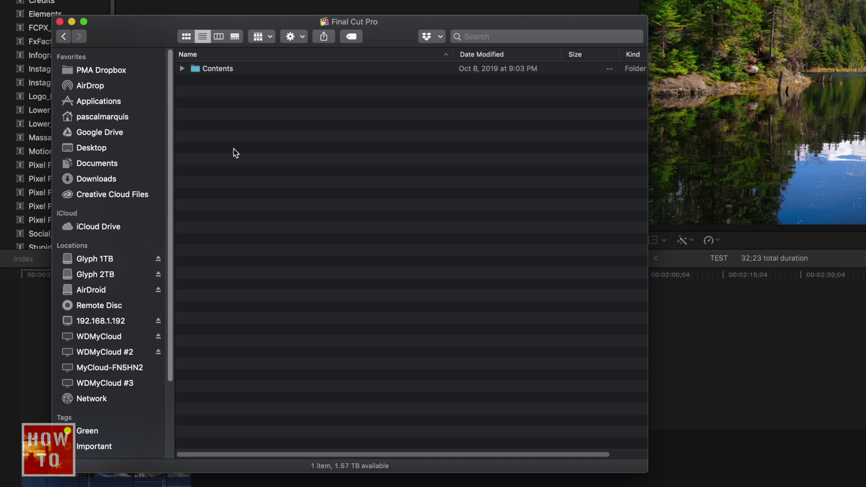
pyautogui.click(207, 70)
pyautogui.doubleClick(207, 70)
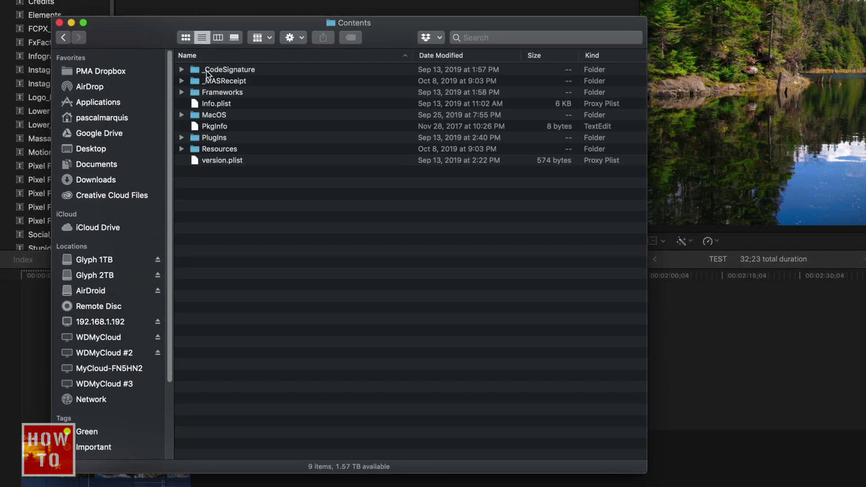
pyautogui.doubleClick(212, 138)
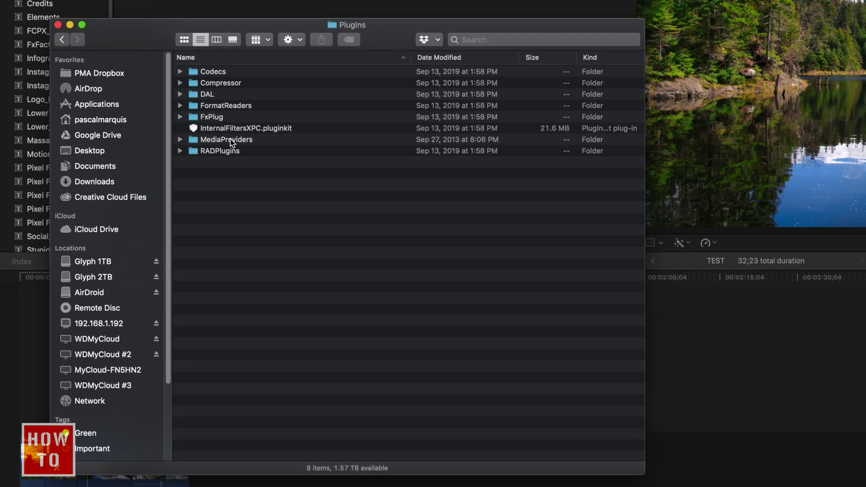
pyautogui.doubleClick(260, 140)
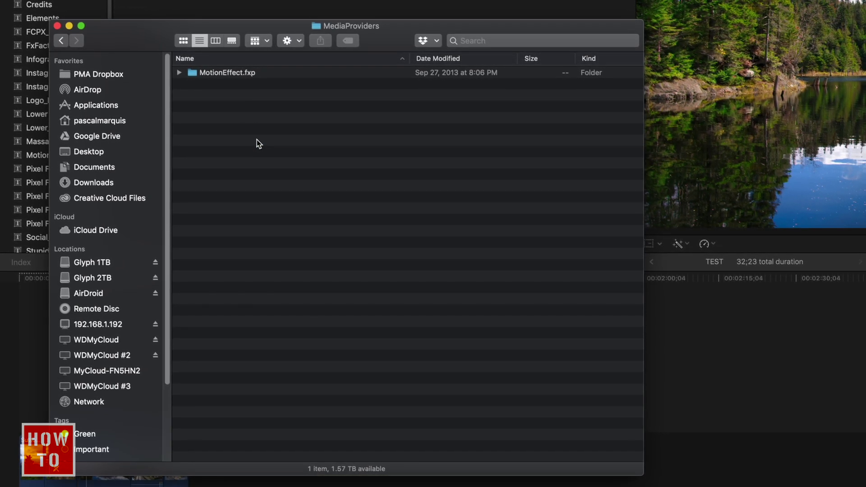
# Open MotionEffect.fxp > Contents > Resources > Templates.
pyautogui.click(229, 74)
pyautogui.doubleClick(229, 74)
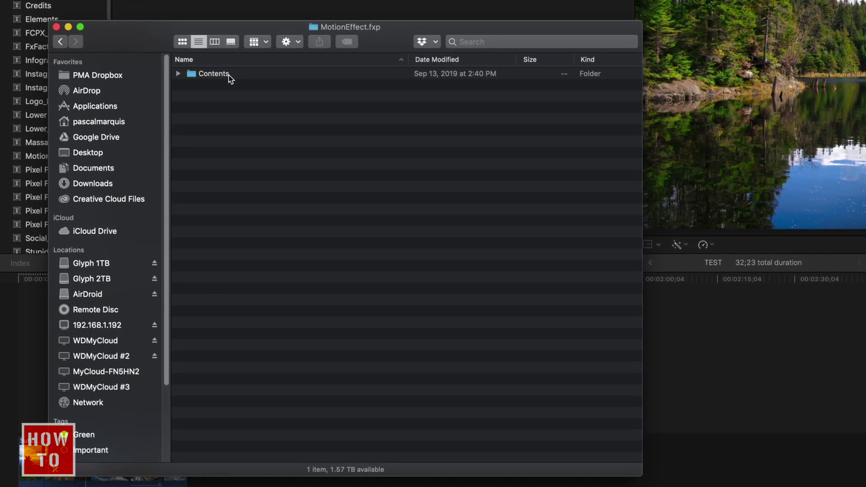
pyautogui.click(229, 74)
pyautogui.doubleClick(229, 75)
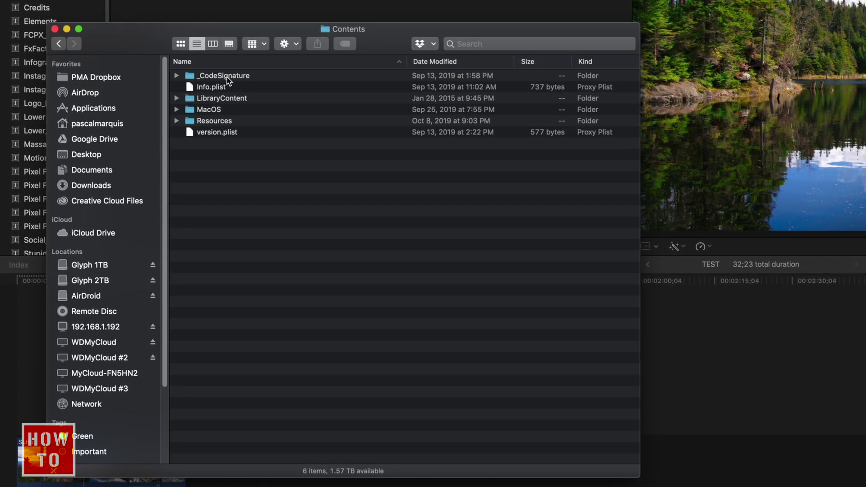
pyautogui.doubleClick(234, 121)
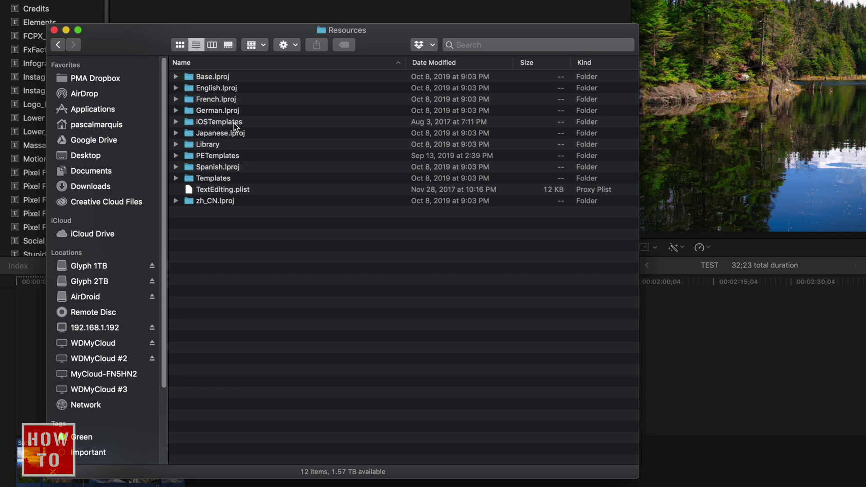
pyautogui.doubleClick(234, 179)
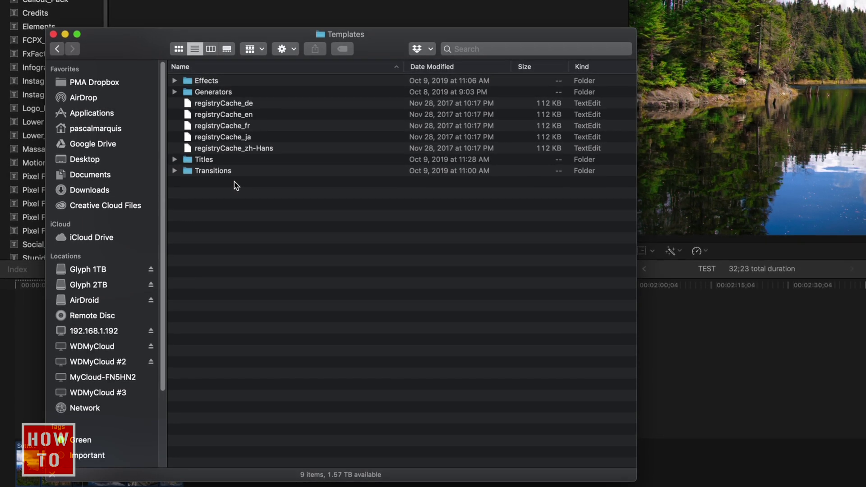
# Move the Templates window over the editor and open the Effects folder.
pyautogui.moveTo(126, 45); pyautogui.dragTo(321, 18)
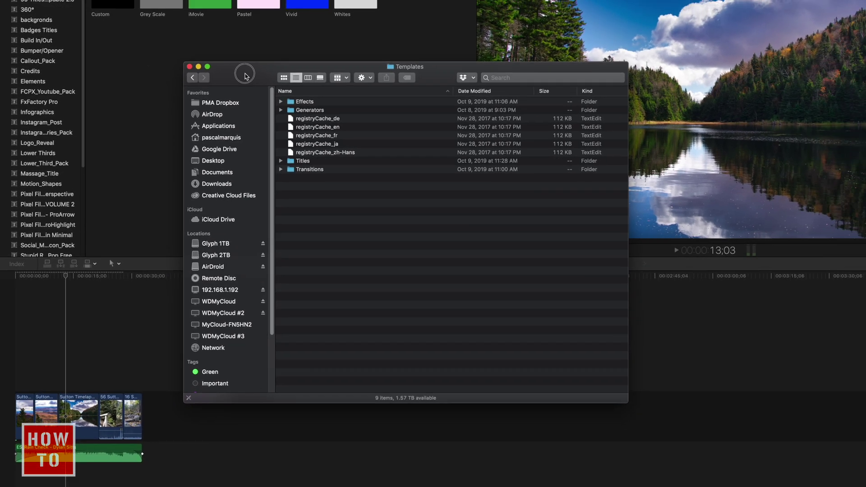
pyautogui.moveTo(246, 76); pyautogui.dragTo(385, 80)
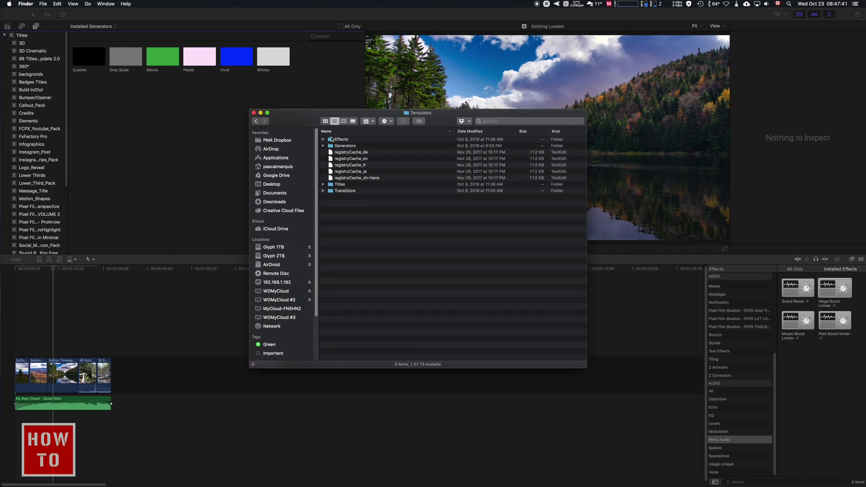
pyautogui.click(332, 140)
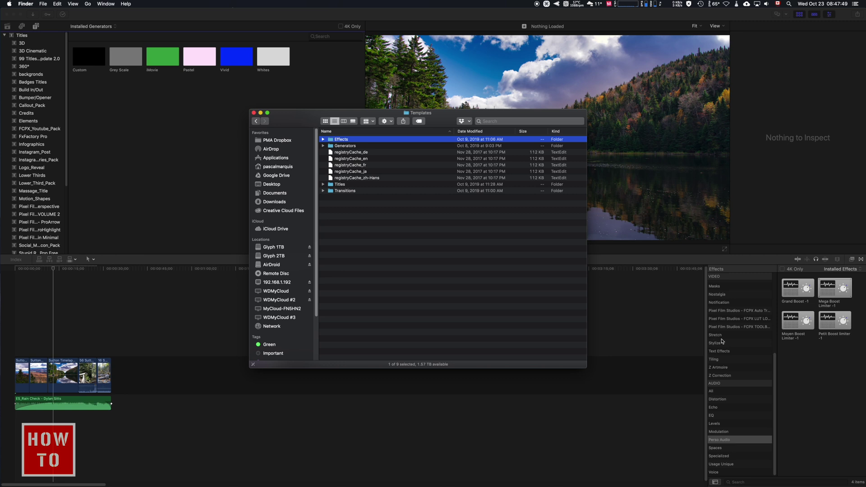
pyautogui.scroll(5, 724, 352)
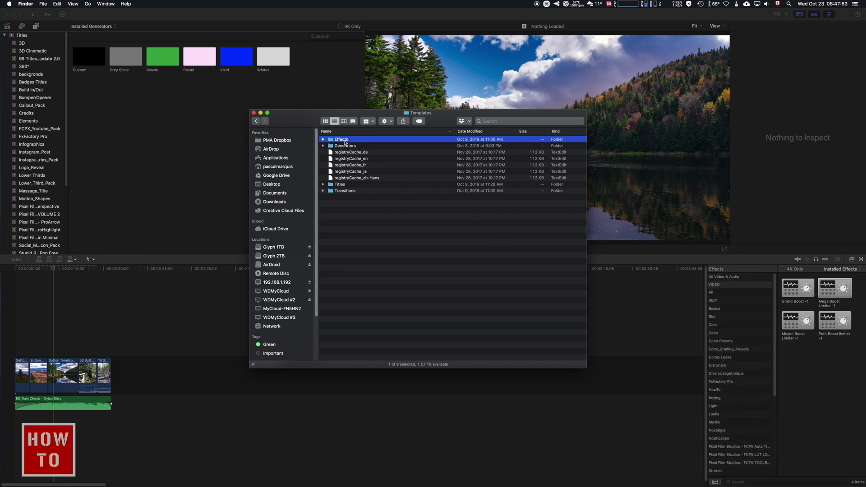
pyautogui.keyDown('super'); pyautogui.click(345, 142); pyautogui.keyUp('super')
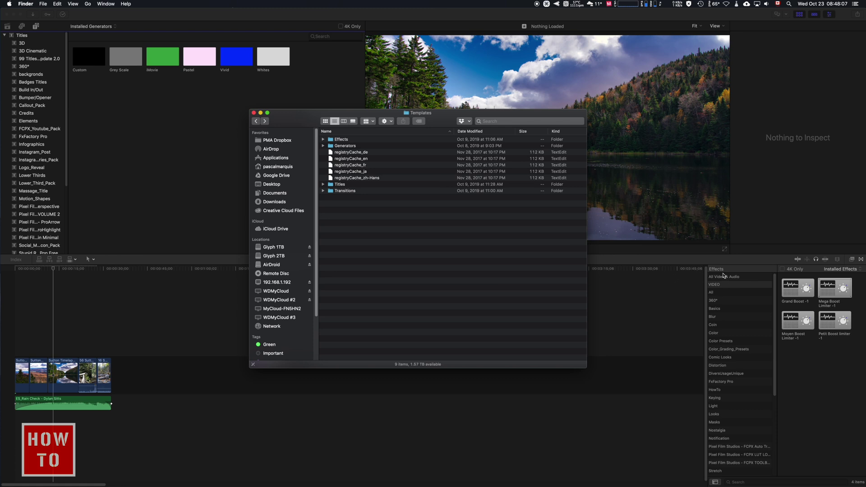
pyautogui.click(344, 141)
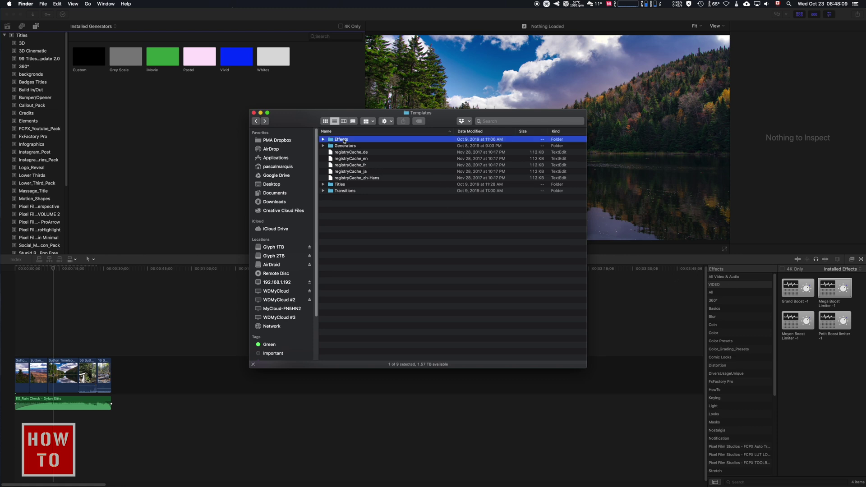
pyautogui.doubleClick(345, 141)
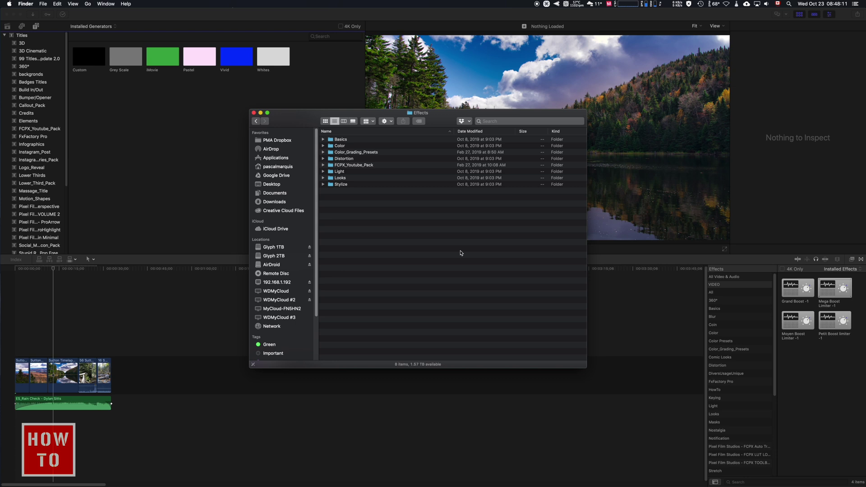
# Scroll the eight Effects categories, then bring Final Cut Pro back to the front.
pyautogui.scroll(-3, 722, 352)
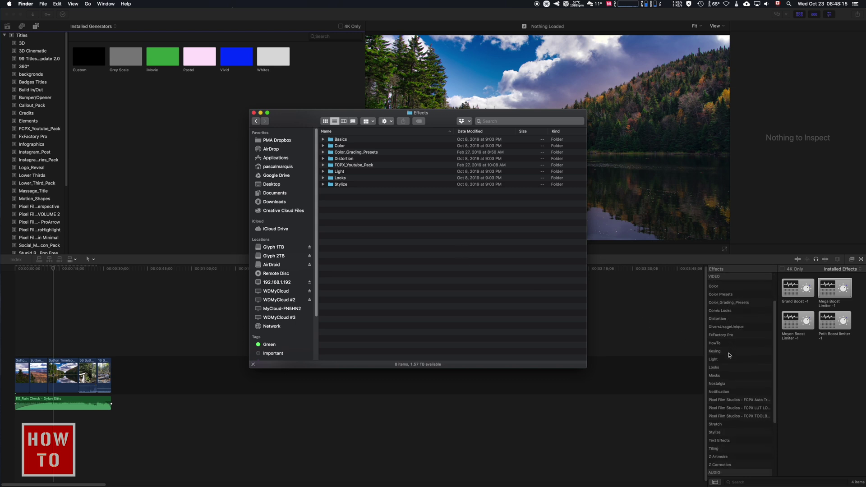
pyautogui.scroll(3, 729, 355)
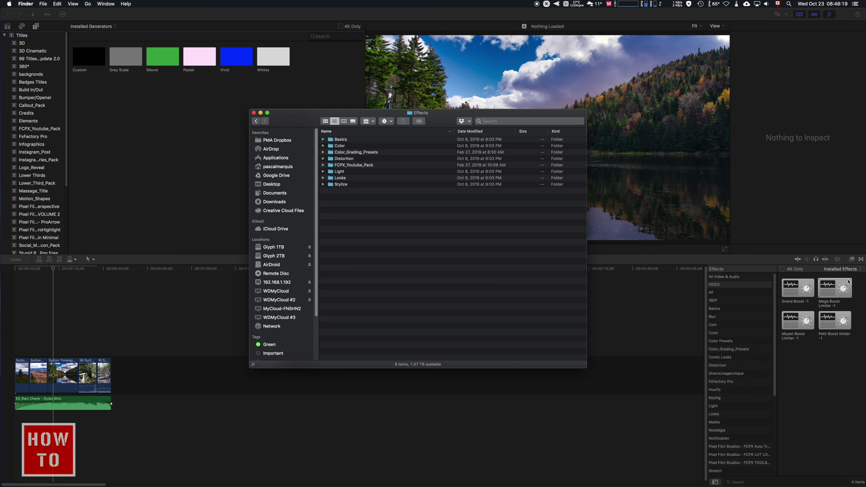
pyautogui.click(861, 261)
# Switch Final Cut Pro's browser to the Transitions browser.
pyautogui.click(861, 260)
pyautogui.click(861, 260)
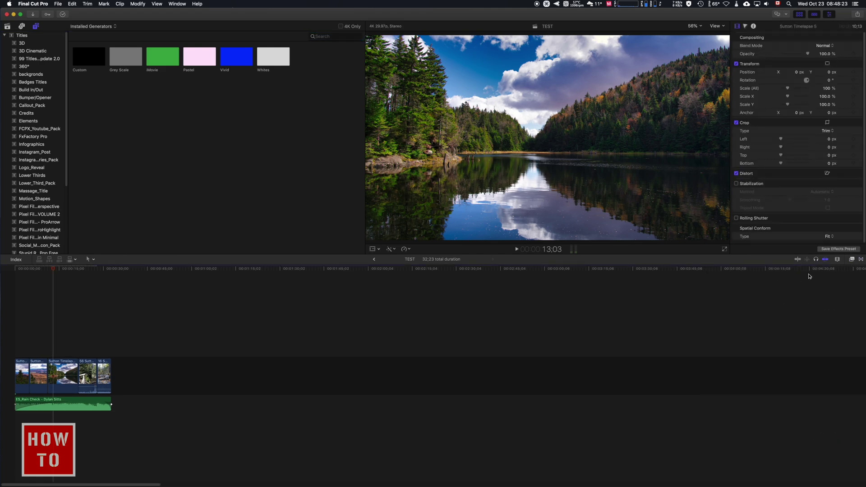
pyautogui.press('ctrl+super+5')
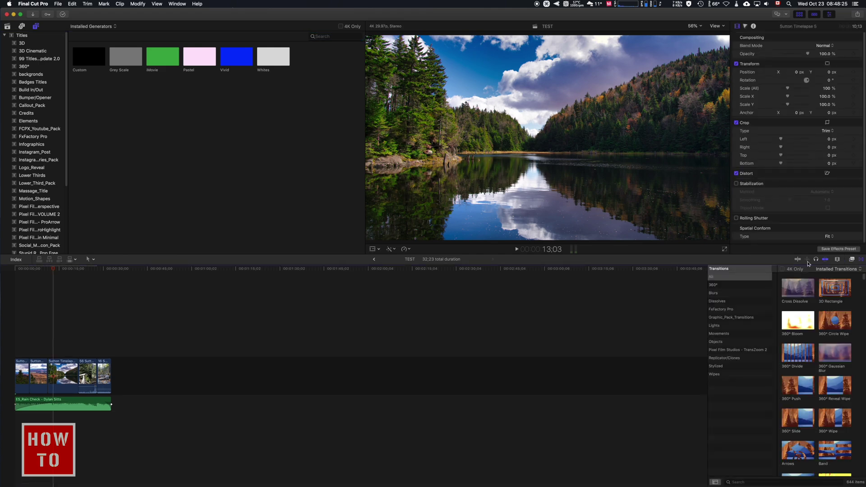
# In Finder, go from Effects to Transitions > Graphic_Pack_Transitions.
pyautogui.hotkey('ctrl', 'Up')
pyautogui.click(126, 370)
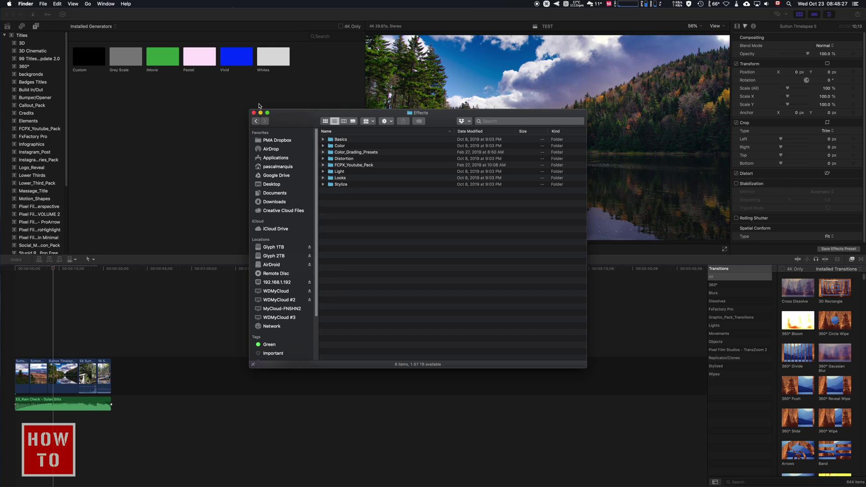
pyautogui.click(255, 122)
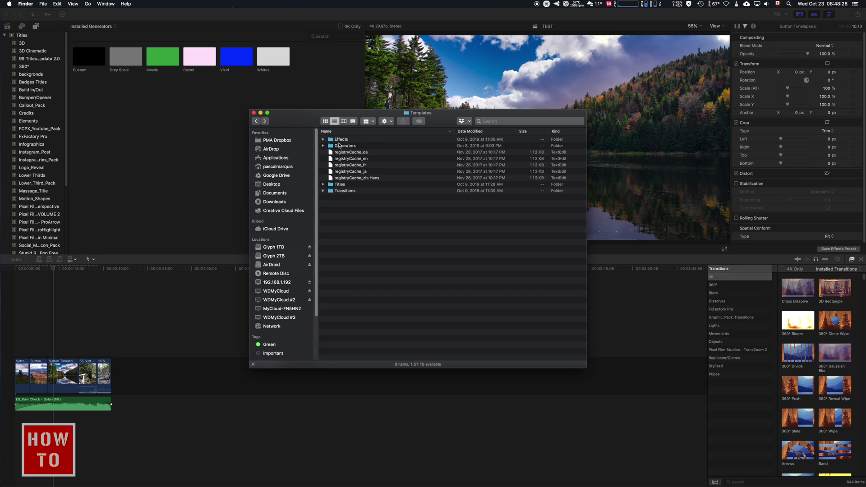
pyautogui.click(344, 192)
pyautogui.doubleClick(343, 192)
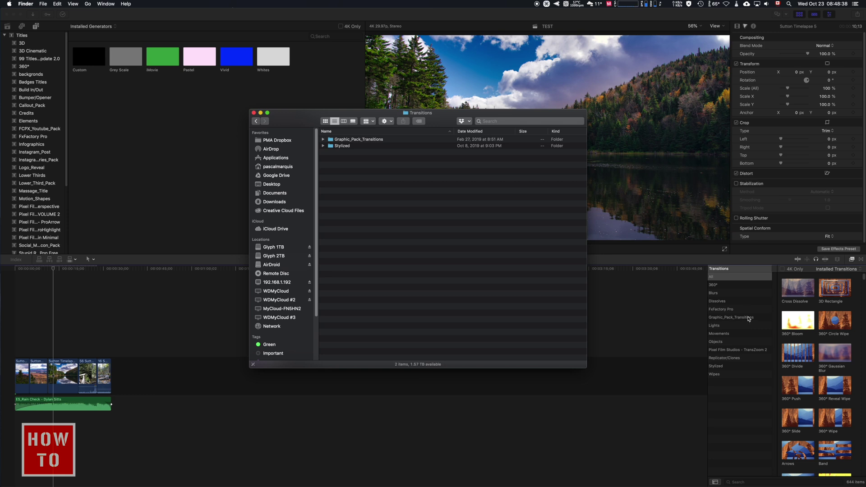
pyautogui.doubleClick(342, 140)
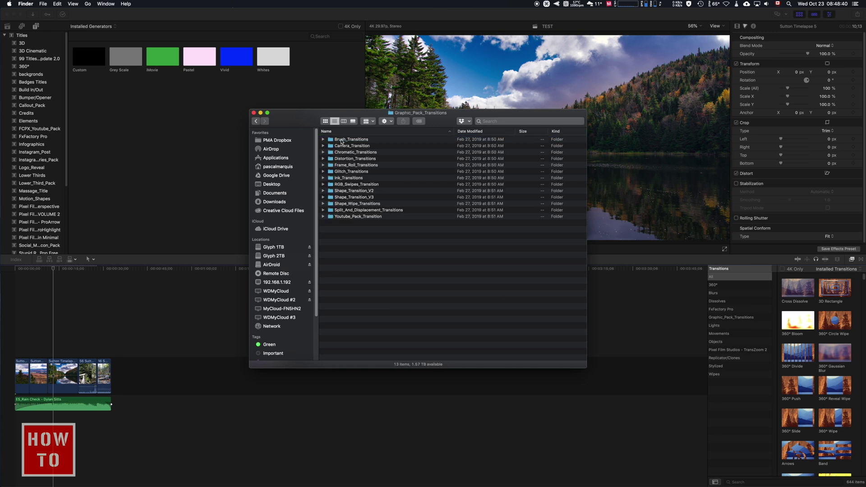
# Show and scroll Final Cut Pro's Graphic_Pack_Transitions category, then return to Finder.
pyautogui.click(732, 317)
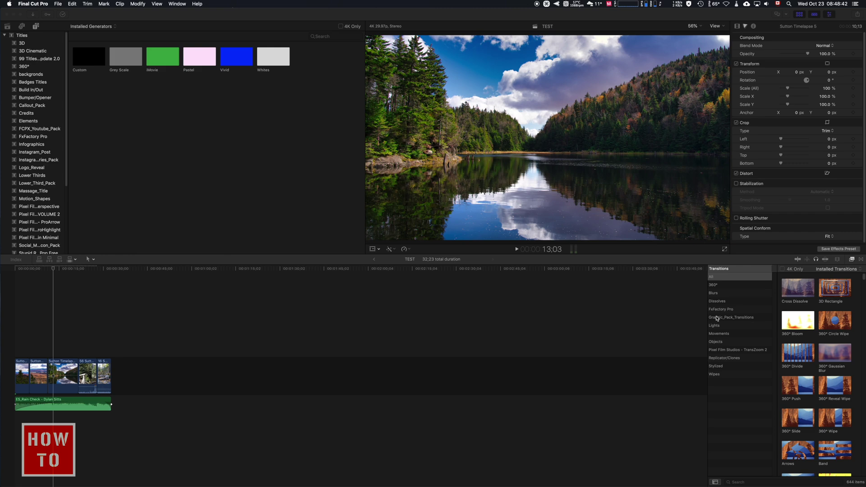
pyautogui.scroll(-20, 794, 316)
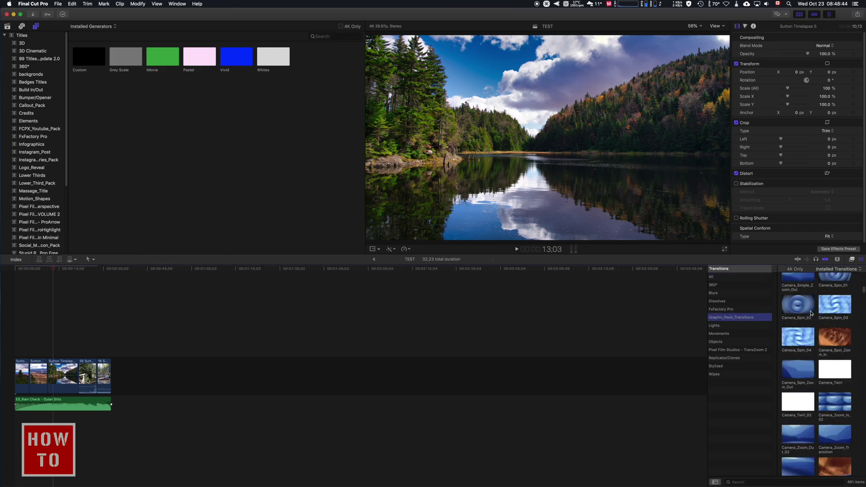
pyautogui.scroll(-5, 811, 314)
pyautogui.hotkey('ctrl', 'Up')
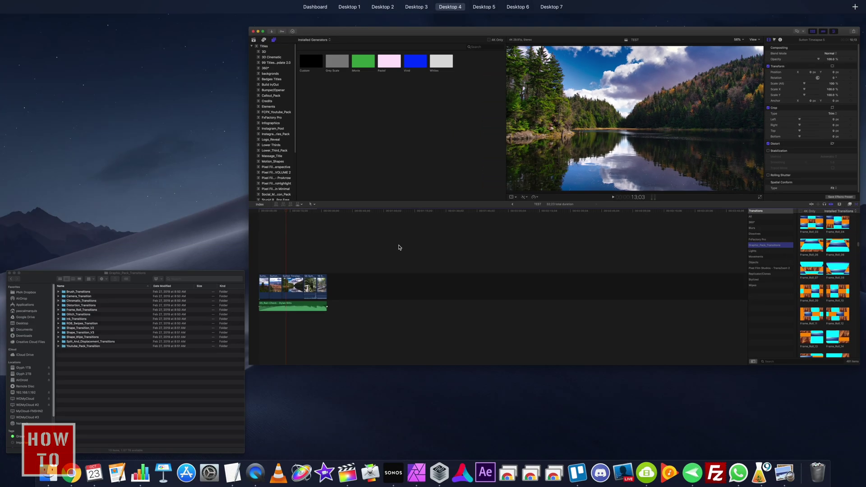
pyautogui.click(224, 330)
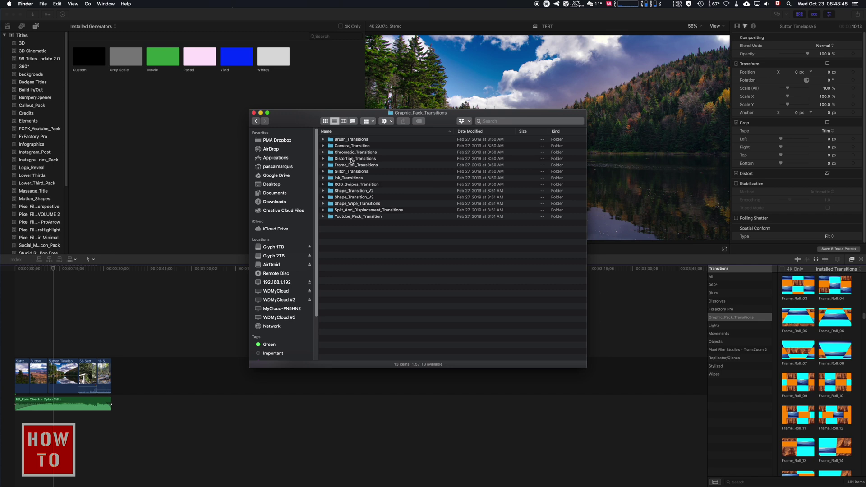
# View Distortion_Transition_04's .motr file, then go back to Templates.
pyautogui.doubleClick(352, 159)
pyautogui.doubleClick(352, 158)
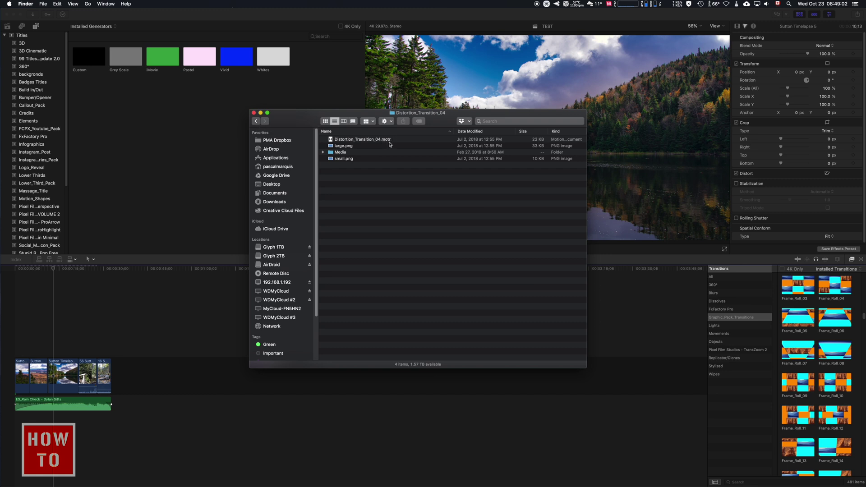
pyautogui.click(256, 121)
pyautogui.click(256, 122)
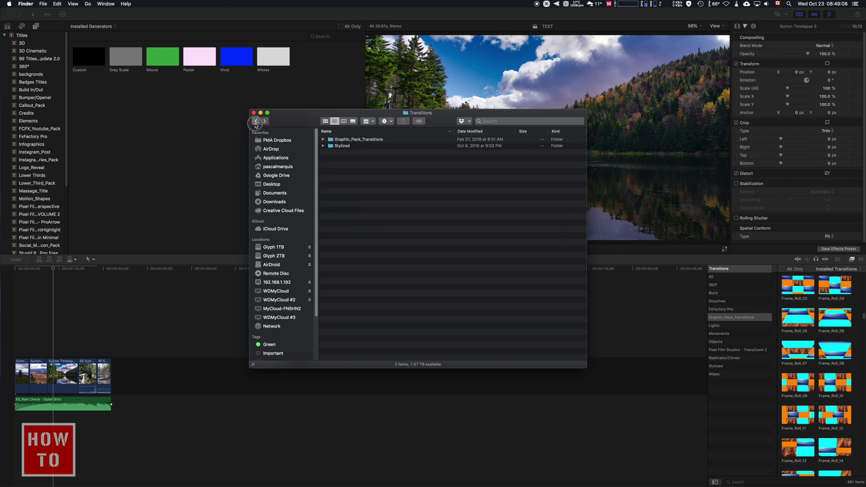
pyautogui.click(256, 122)
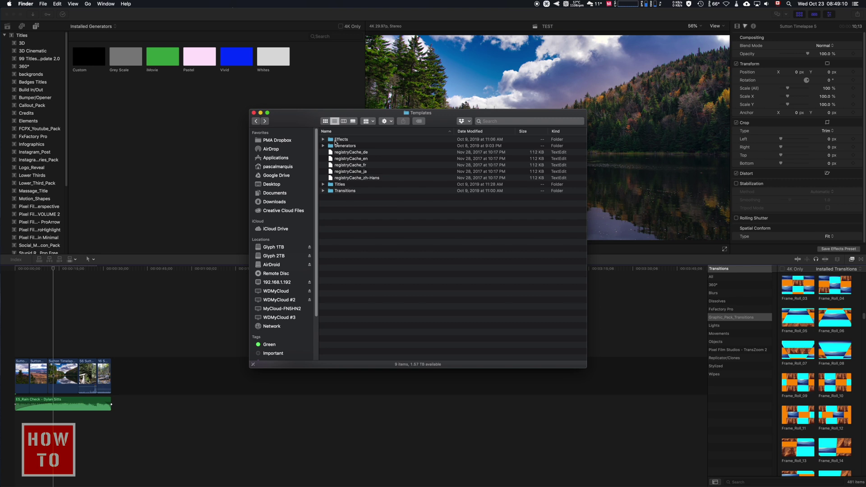
pyautogui.doubleClick(336, 141)
pyautogui.doubleClick(338, 147)
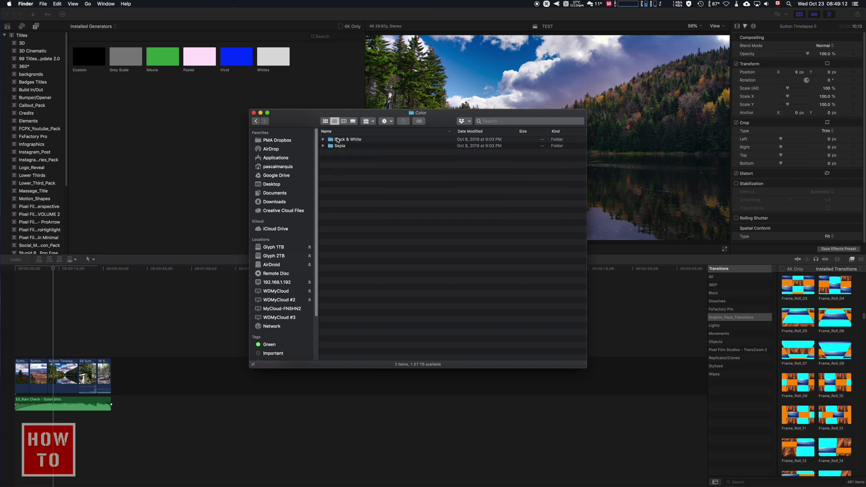
pyautogui.doubleClick(339, 147)
pyautogui.click(345, 142)
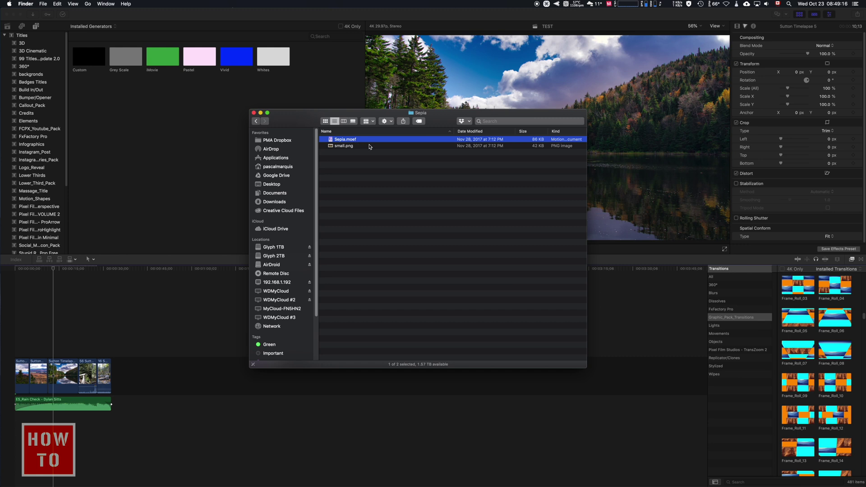
pyautogui.click(256, 122)
pyautogui.click(256, 121)
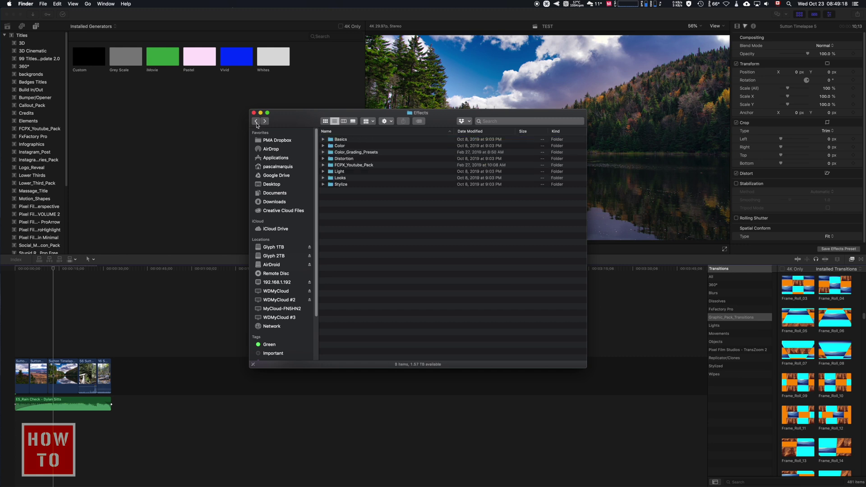
pyautogui.click(256, 121)
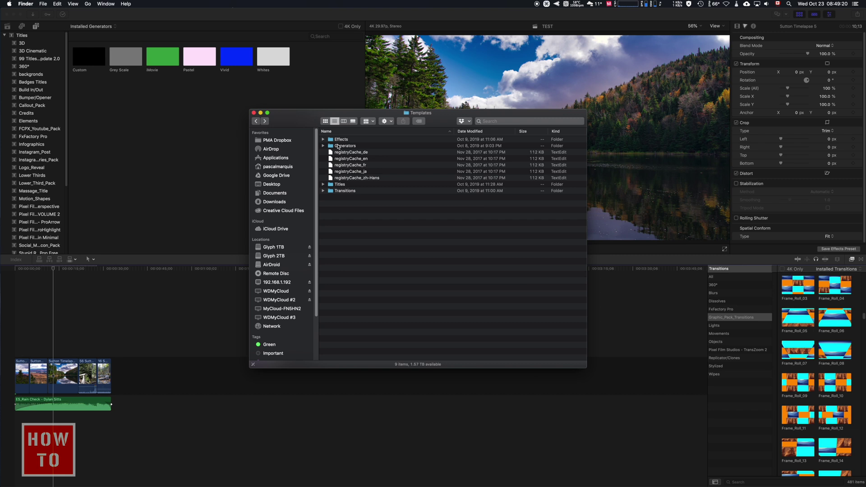
pyautogui.click(343, 185)
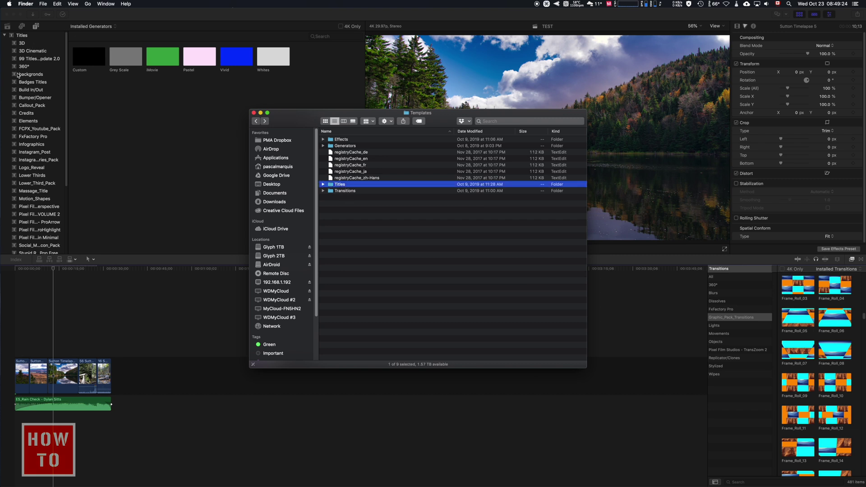
pyautogui.doubleClick(345, 185)
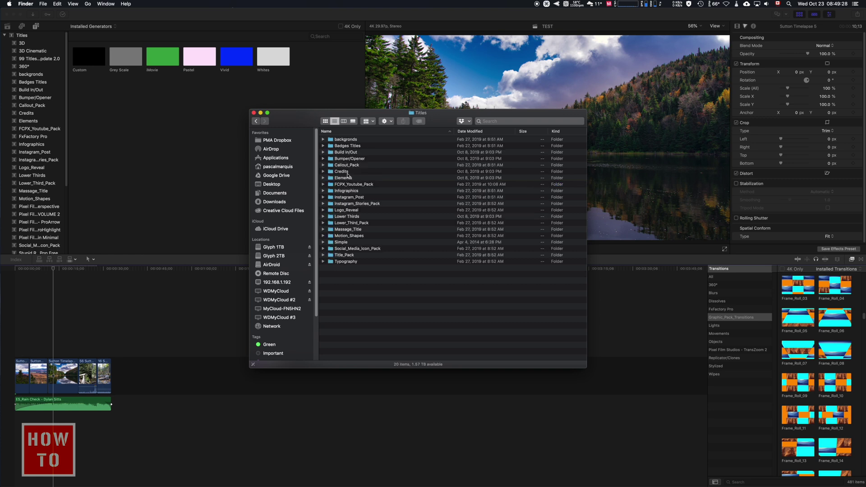
pyautogui.doubleClick(347, 173)
pyautogui.doubleClick(348, 146)
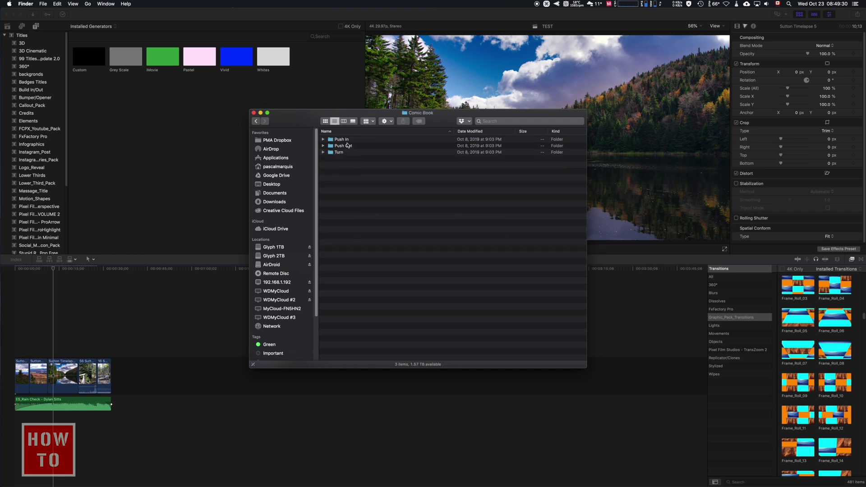
pyautogui.doubleClick(345, 140)
pyautogui.click(354, 154)
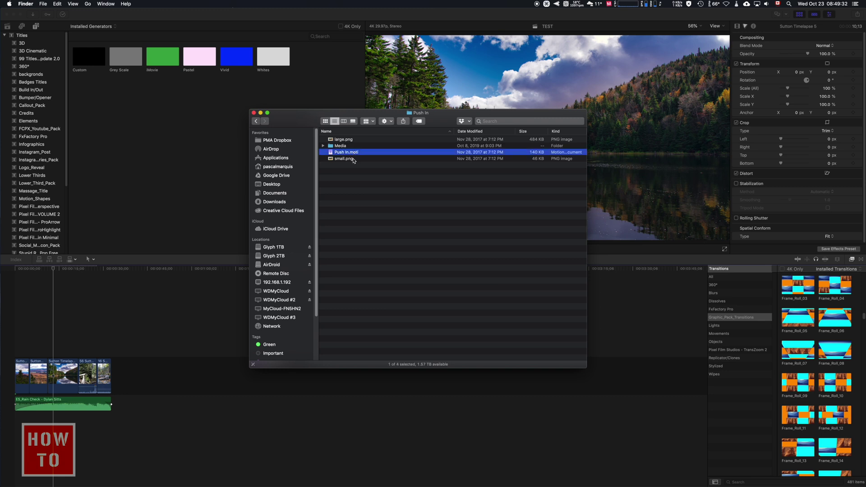
pyautogui.click(256, 121)
pyautogui.click(255, 121)
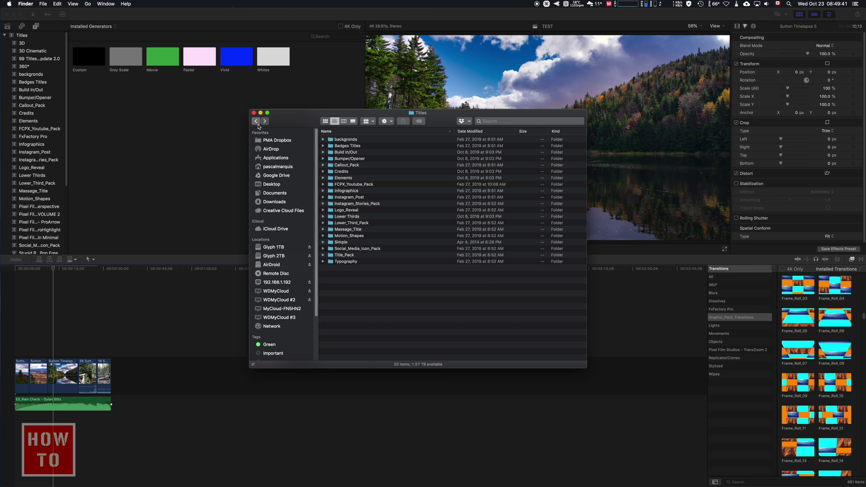
pyautogui.click(256, 122)
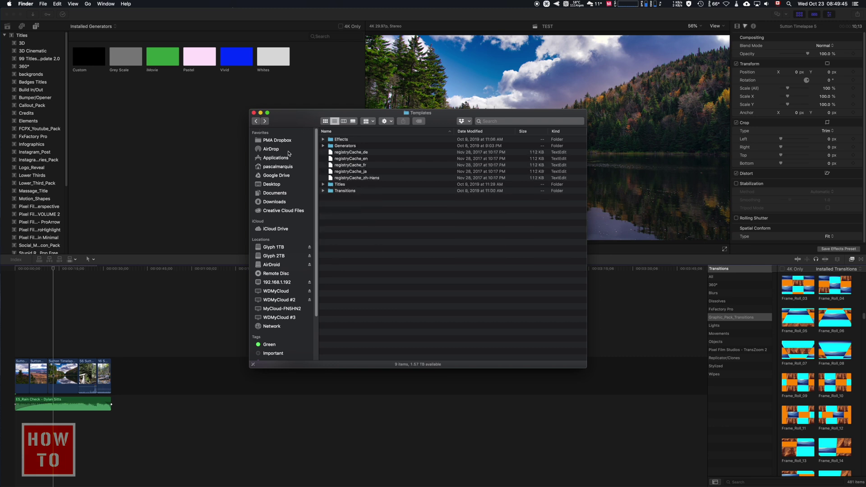
pyautogui.scroll(-5, 41, 134)
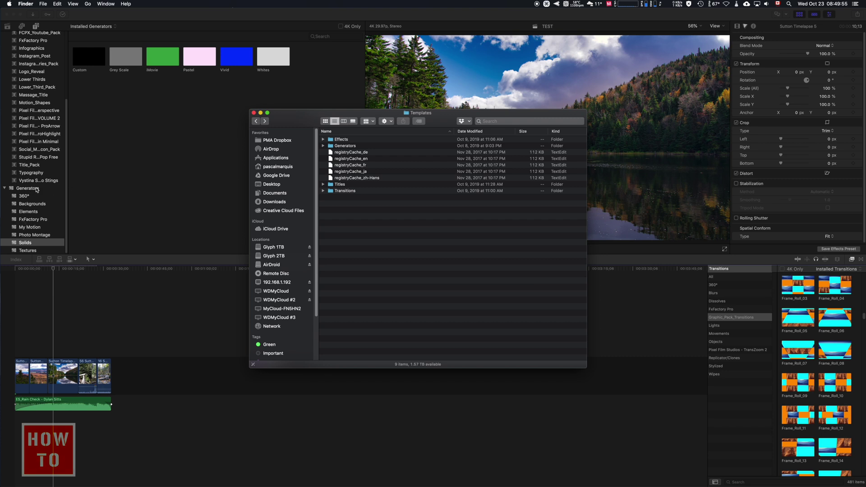
pyautogui.doubleClick(356, 147)
pyautogui.doubleClick(347, 139)
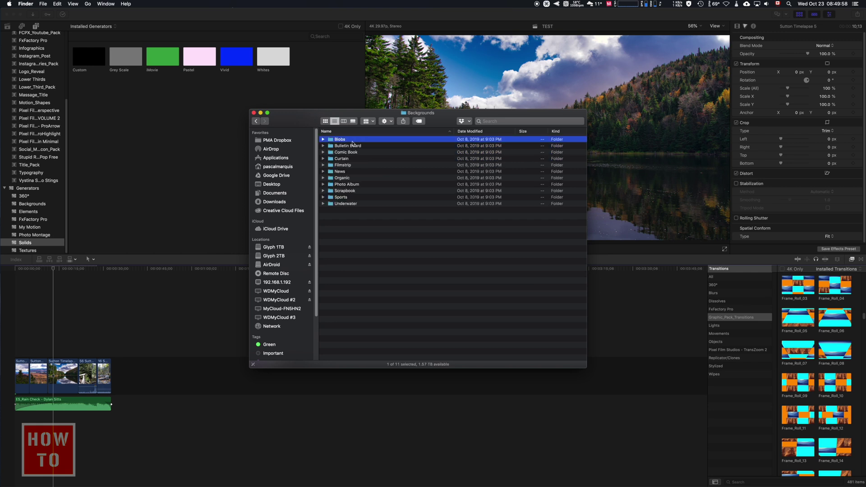
pyautogui.doubleClick(352, 141)
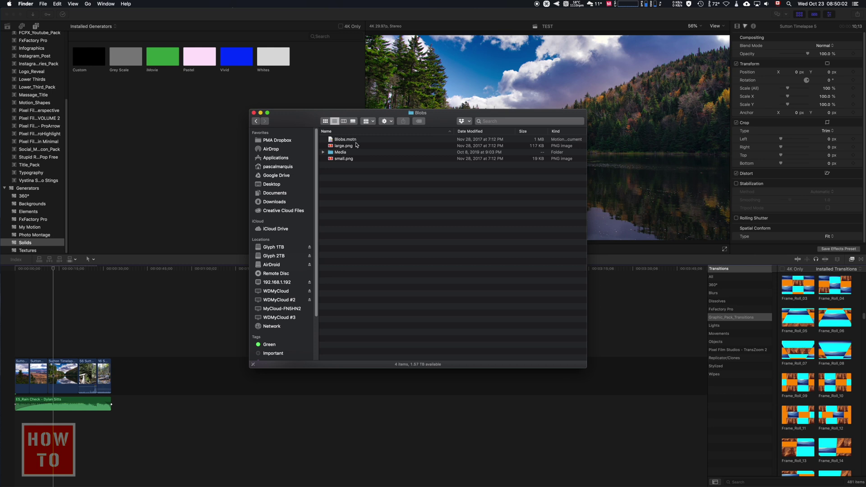
pyautogui.click(255, 122)
pyautogui.click(255, 122)
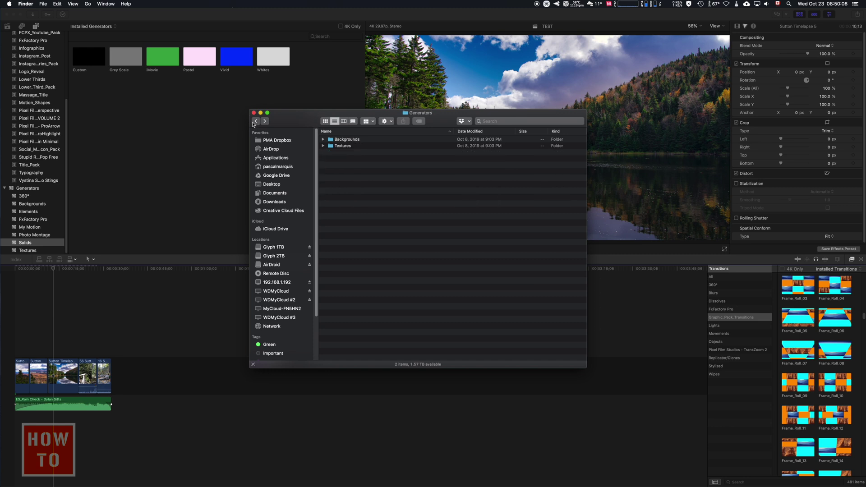
pyautogui.click(254, 123)
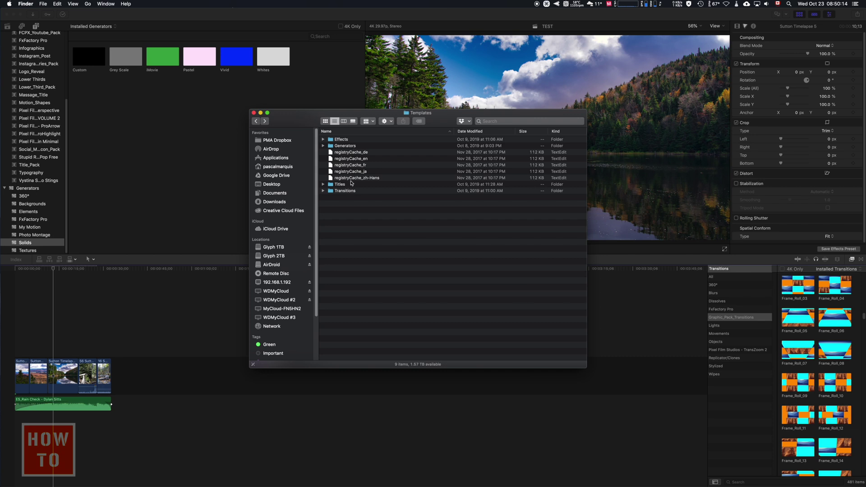
# Look inside Generators, then open Transitions to show Graphic_Pack_Transitions and Stylized.
pyautogui.rightClick(351, 183)
pyautogui.doubleClick(345, 147)
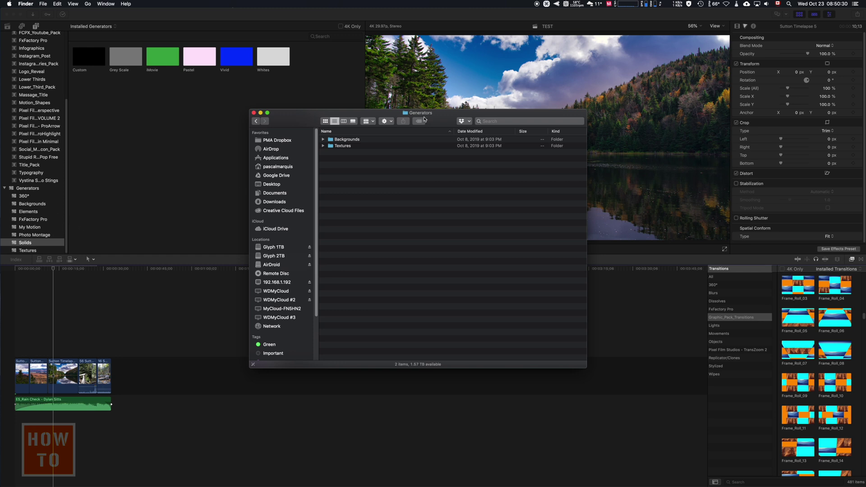
pyautogui.click(256, 121)
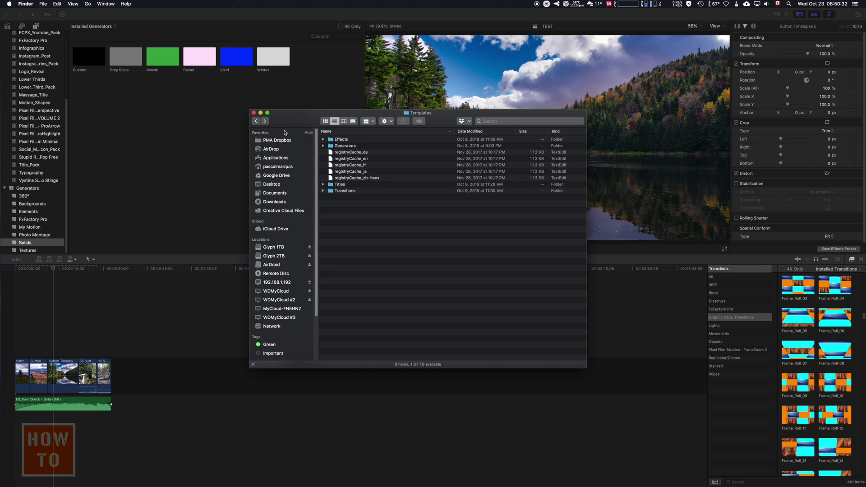
pyautogui.doubleClick(346, 191)
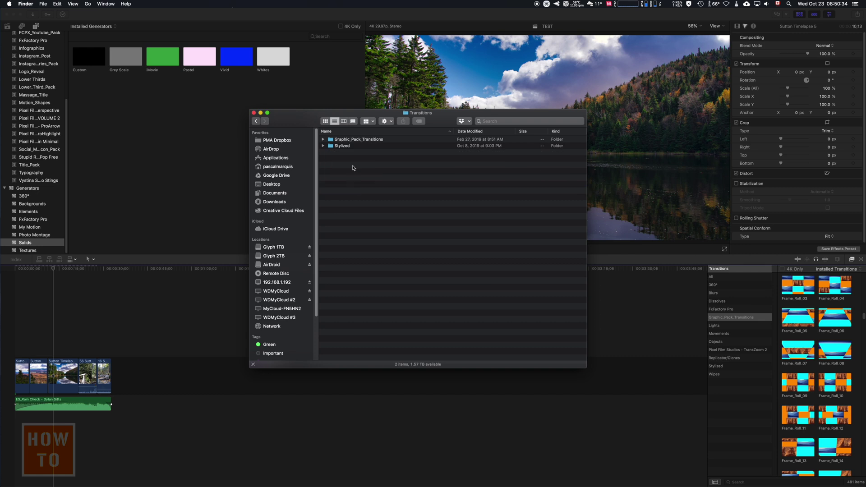